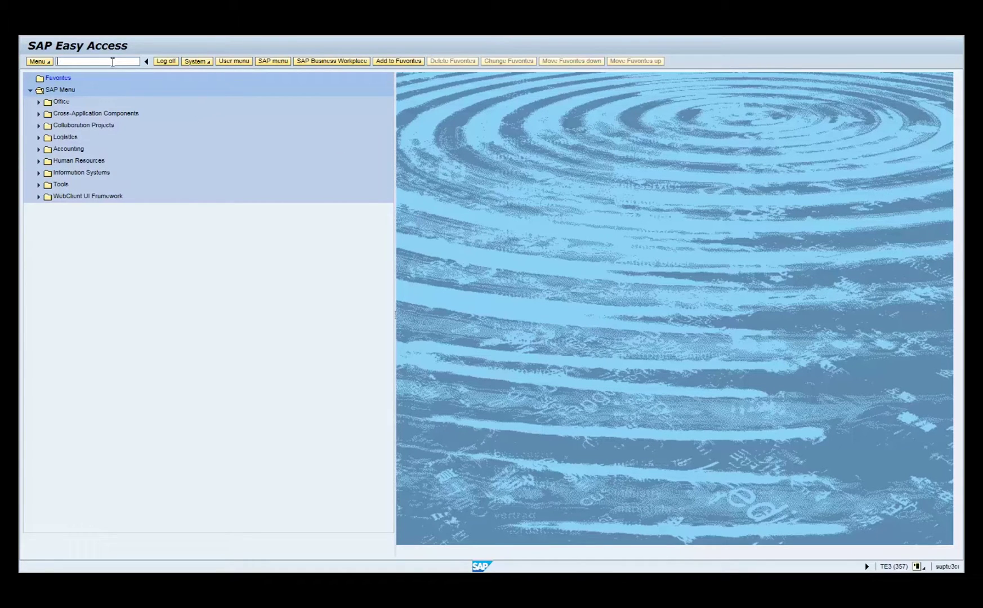
{"action": "type", "text": "mc5"}
{"action": "type", "text": "1n"}
Start ME51N and set the requisition document type to Miscellaneous Pay PR
{"action": "key", "text": "Return"}
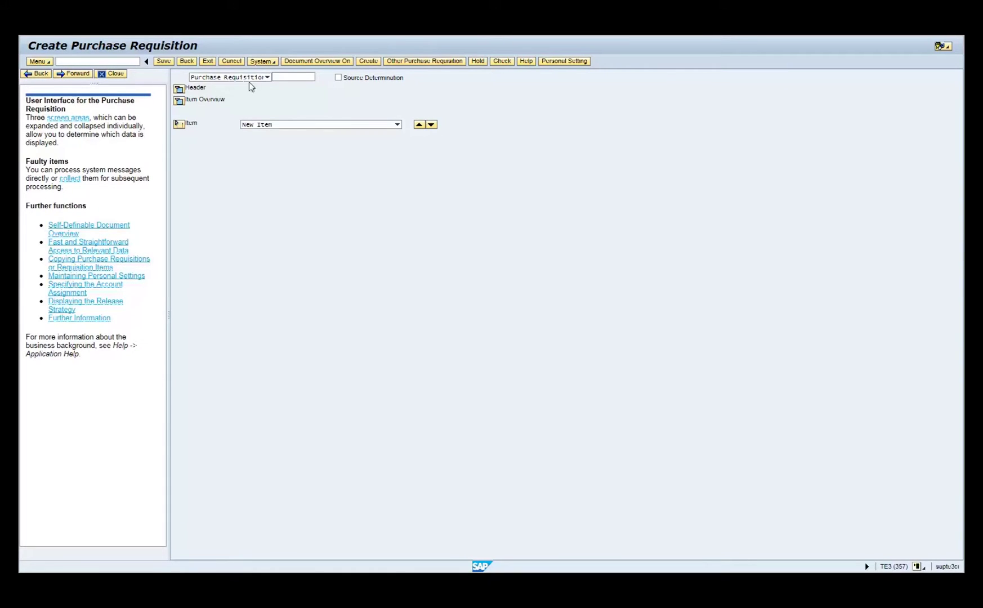
{"action": "left_click", "coordinate": [267, 77]}
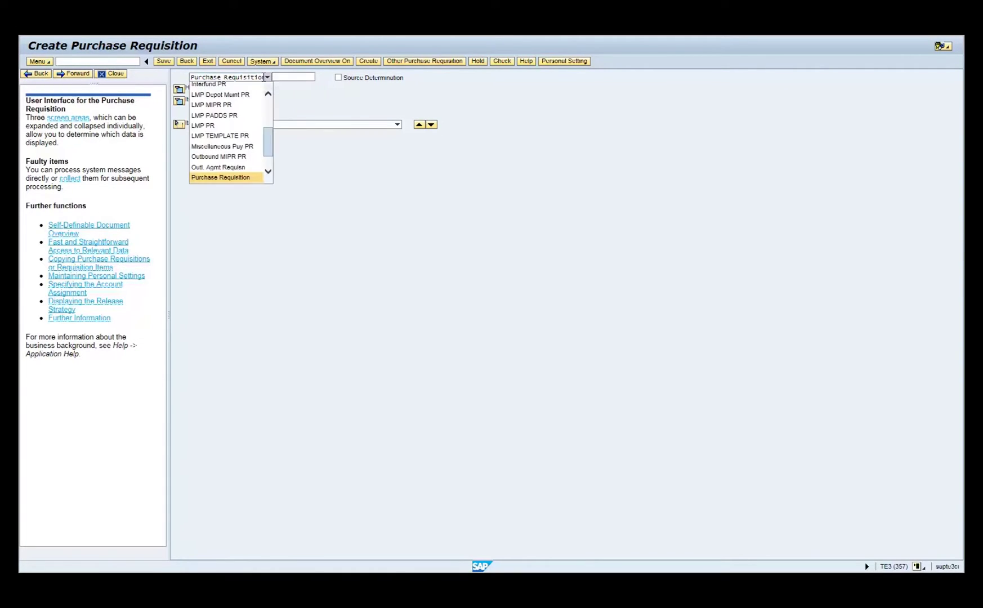
{"action": "left_click", "coordinate": [243, 147]}
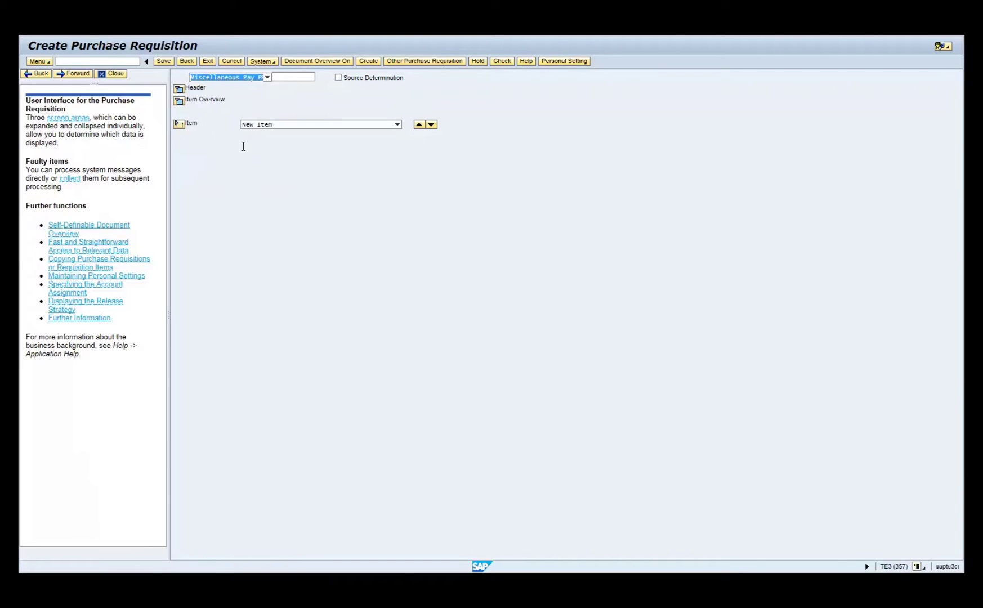
Expand the header, write the header note 'Pay Agent Operations', and expand the item overview
{"action": "left_click", "coordinate": [179, 89]}
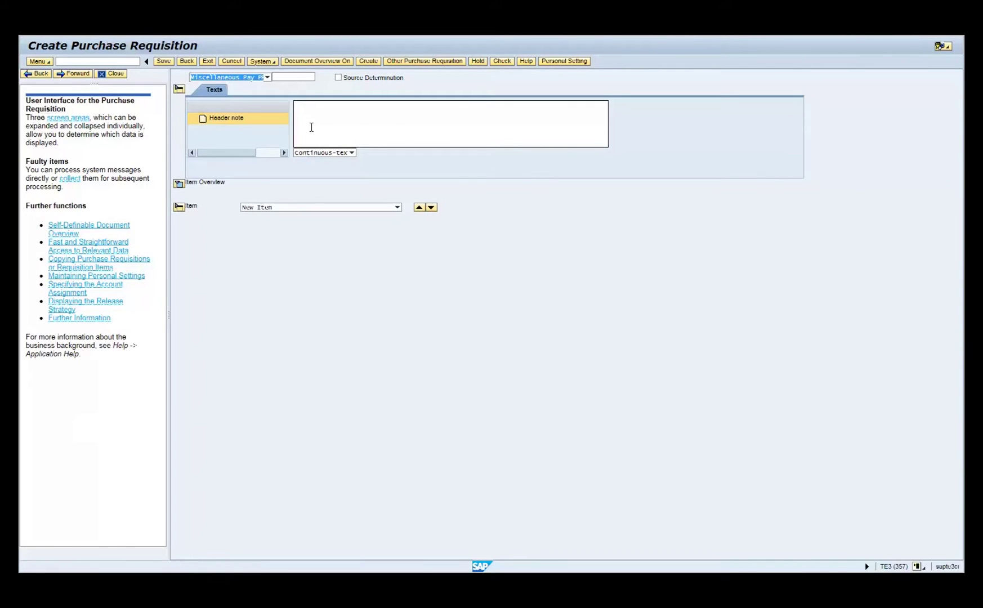
{"action": "left_click", "coordinate": [311, 126]}
{"action": "type", "text": "P"}
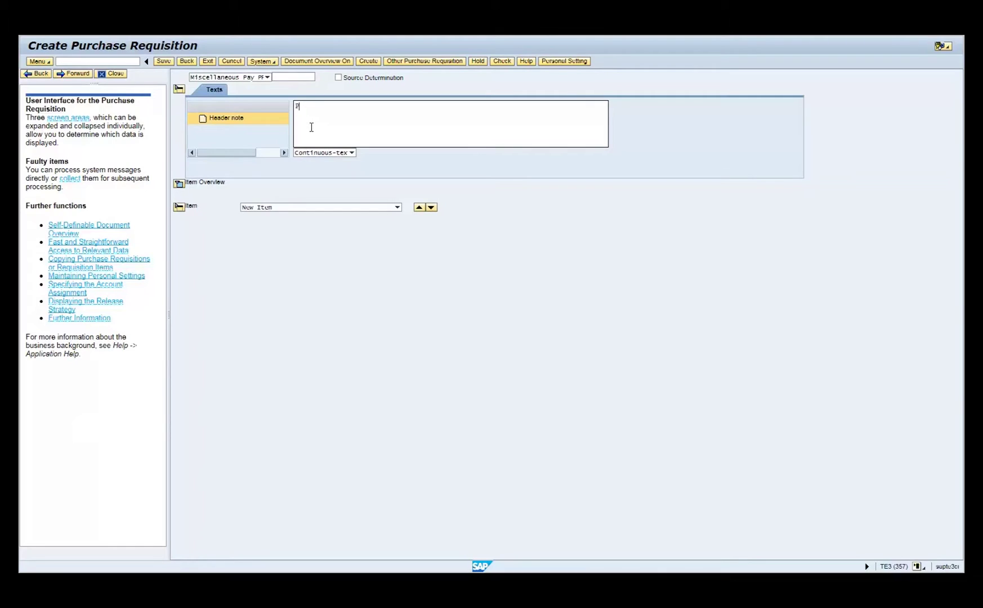
{"action": "type", "text": "ay Agent "}
{"action": "type", "text": "Opera"}
{"action": "type", "text": "tions"}
{"action": "left_click", "coordinate": [179, 186]}
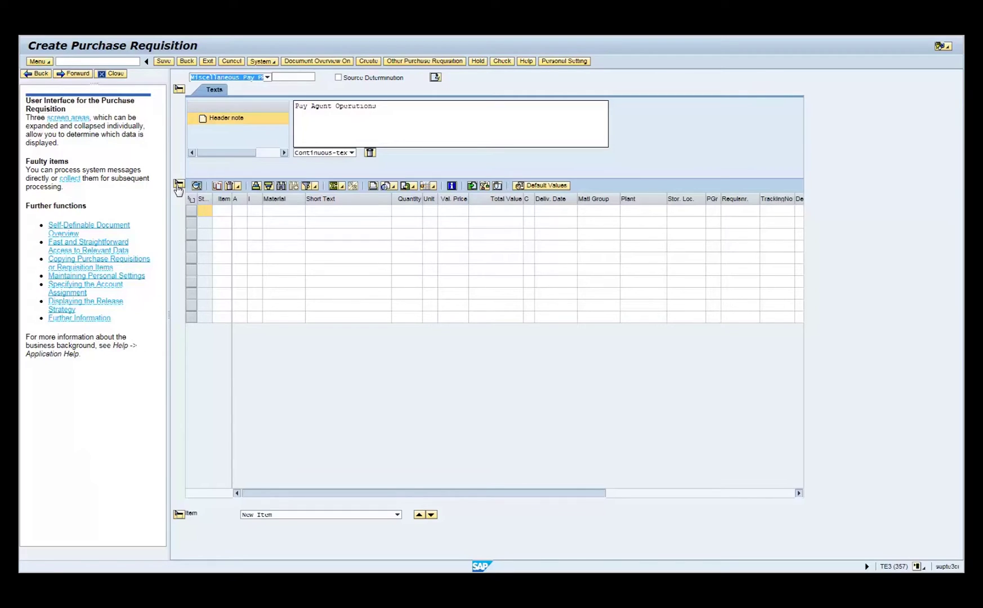
Give item 1 account assignment P and short text 'Pay Agent Operations'
{"action": "left_click", "coordinate": [239, 213]}
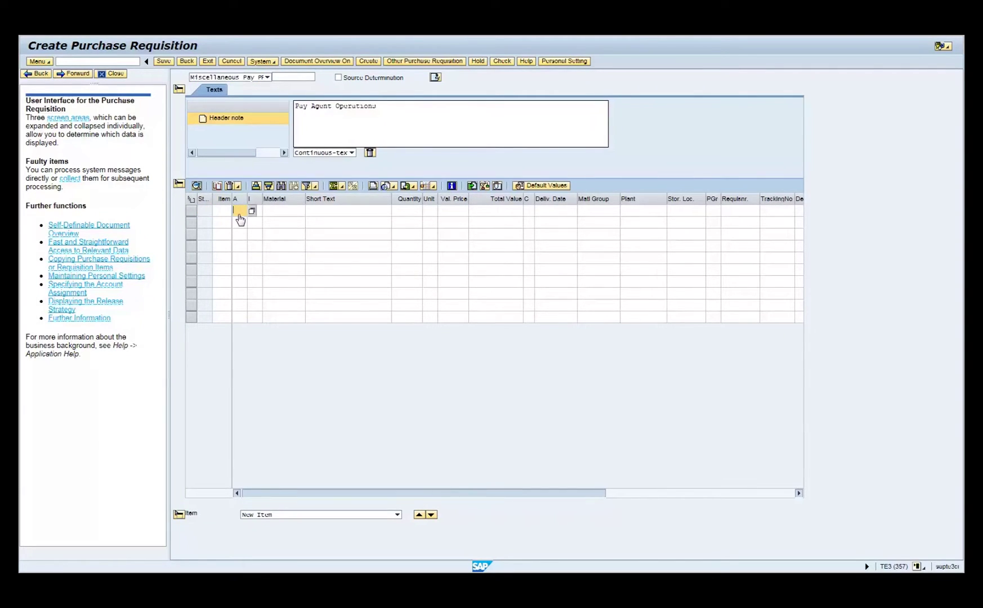
{"action": "type", "text": "p"}
{"action": "key", "text": "Tab"}
{"action": "key", "text": "Tab"}
{"action": "key", "text": "Tab"}
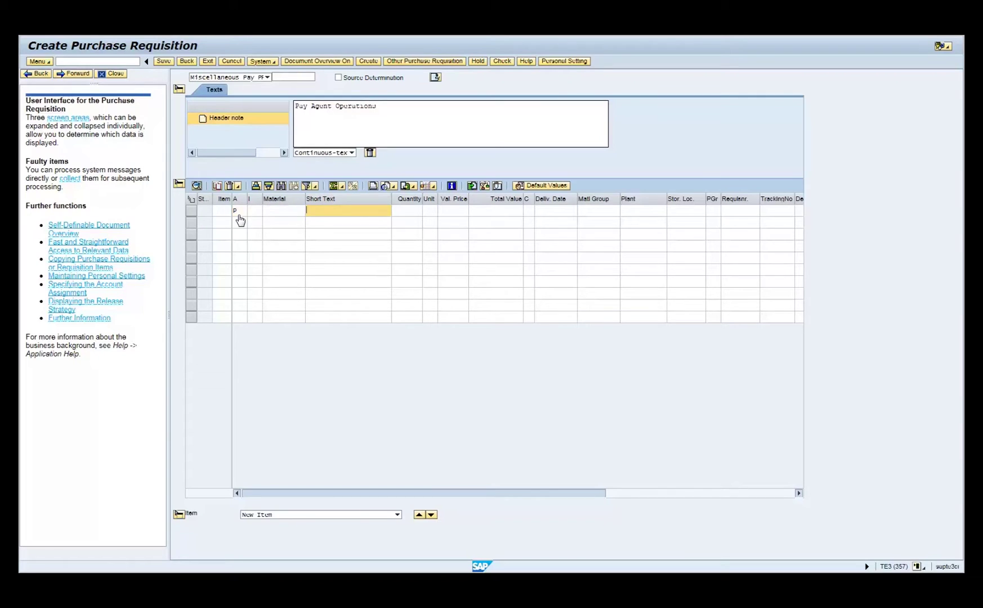
{"action": "type", "text": "Pay"}
{"action": "type", "text": " Agent "}
{"action": "type", "text": "Ope"}
{"action": "type", "text": "rations"}
{"action": "key", "text": "Tab"}
{"action": "type", "text": "1"}
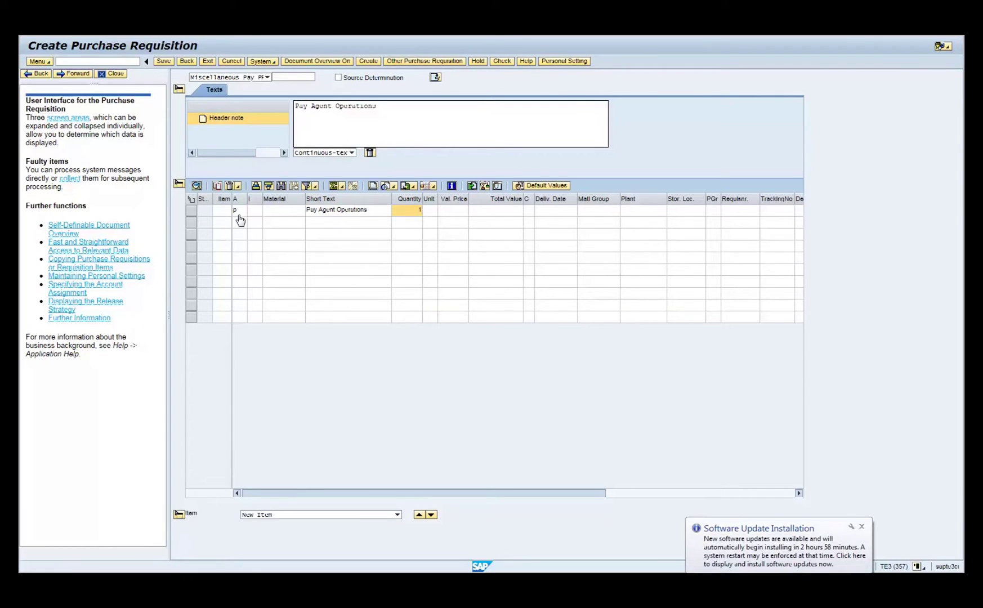
Enter item 1 quantity 1 EA, valuation price 2300.00 and delivery date 09/28/2016
{"action": "key", "text": "Tab"}
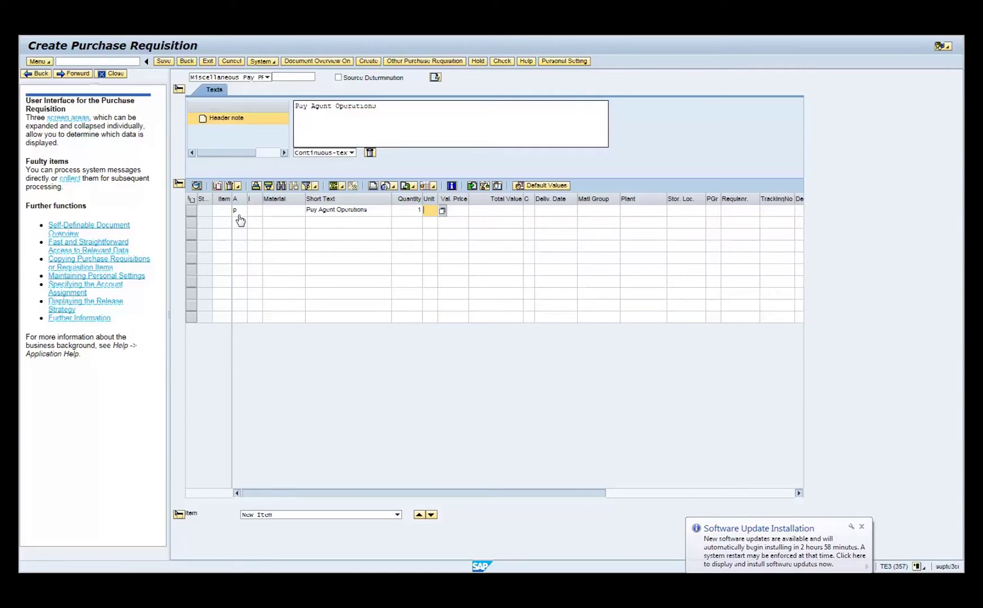
{"action": "type", "text": "ea"}
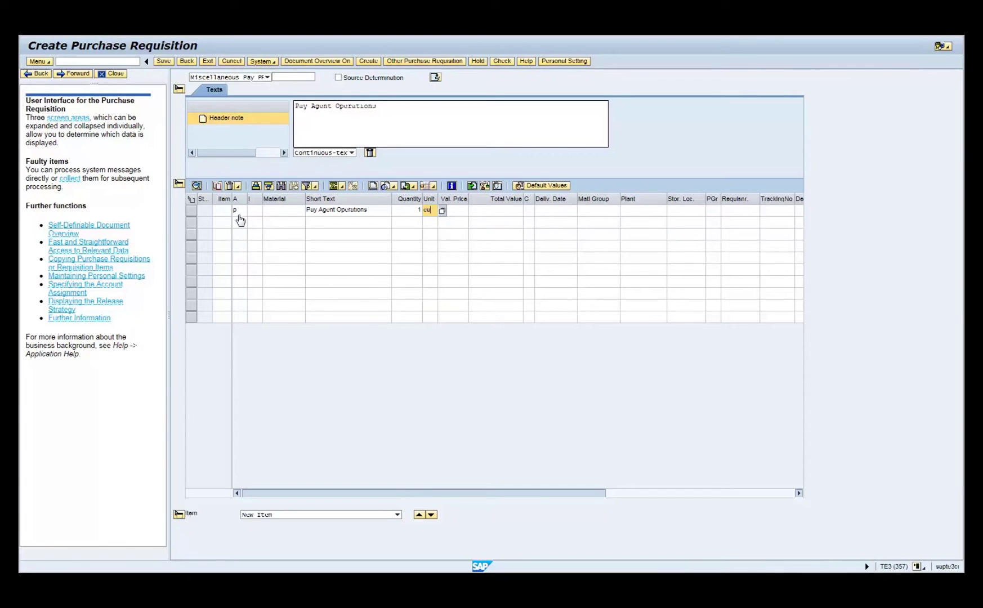
{"action": "key", "text": "Tab"}
{"action": "type", "text": "300.00"}
{"action": "key", "text": "Tab"}
{"action": "key", "text": "Tab"}
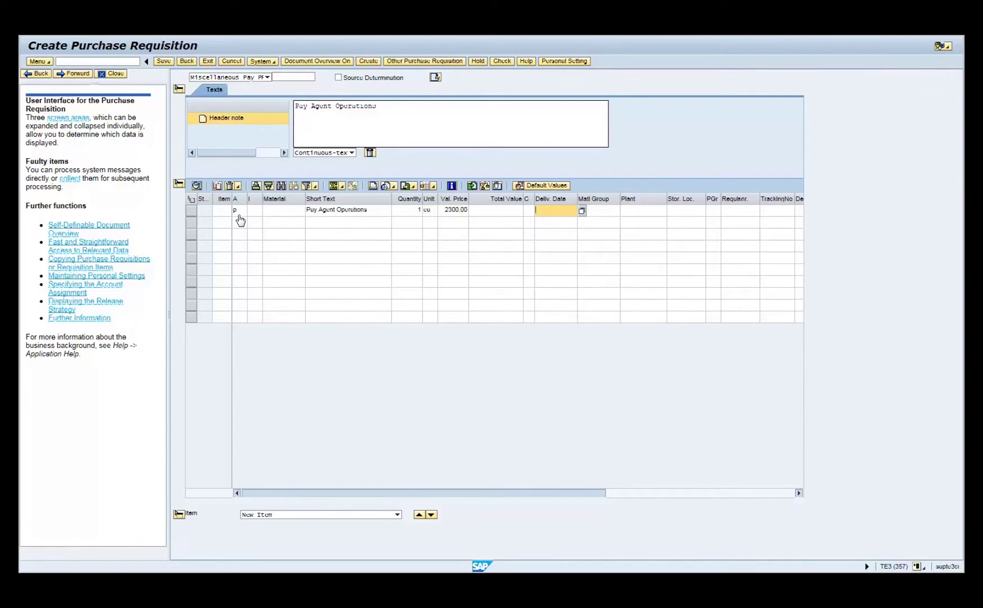
{"action": "type", "text": "09/"}
{"action": "type", "text": "28/20"}
{"action": "type", "text": "16"}
Set item 1's material group 252G, plant USGK and purchasing group 2D1
{"action": "key", "text": "Tab"}
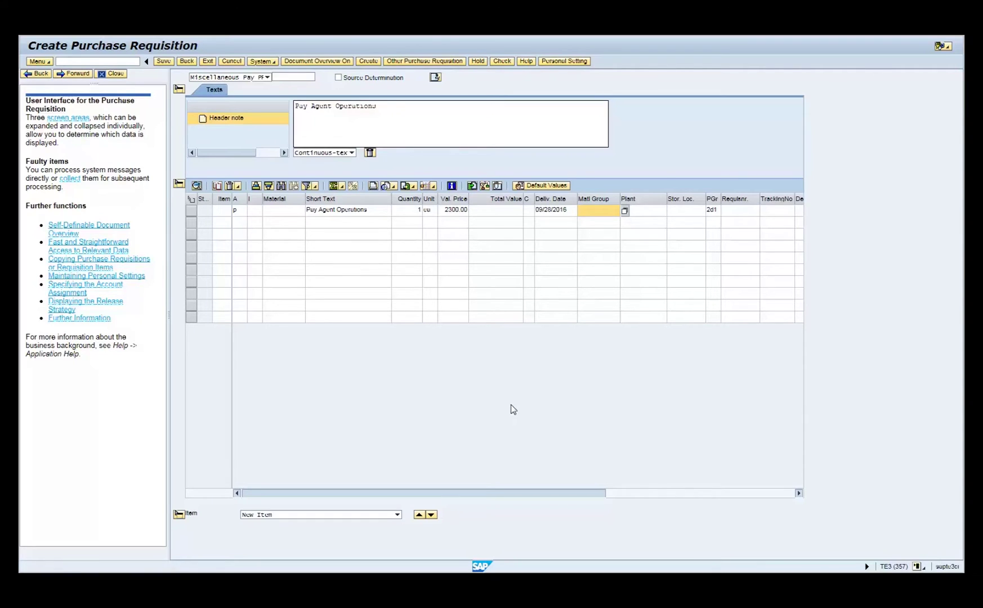
{"action": "type", "text": "252"}
{"action": "type", "text": "u"}
{"action": "key", "text": "Tab"}
{"action": "type", "text": "us"}
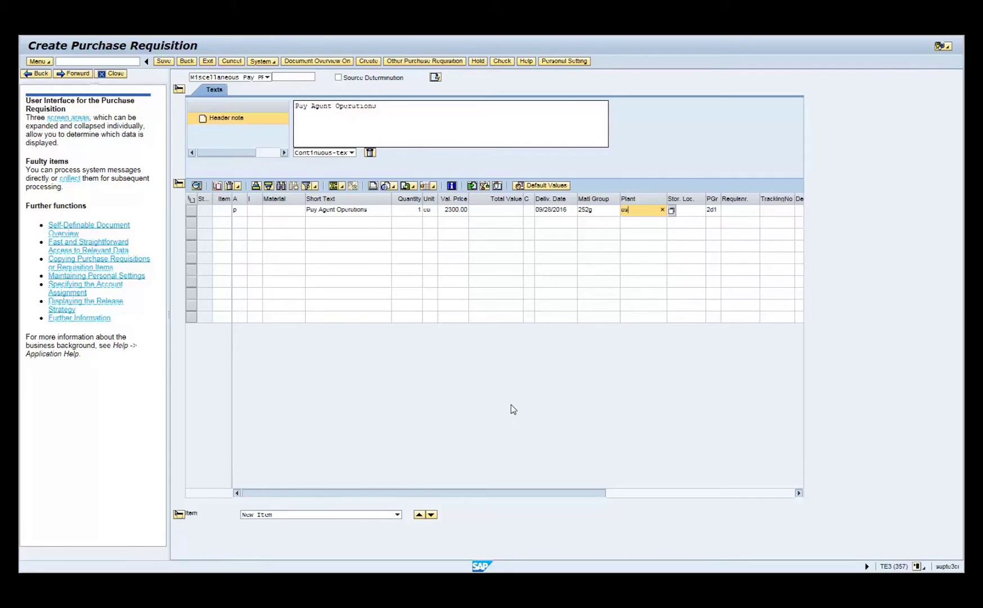
{"action": "type", "text": "gk"}
{"action": "key", "text": "Tab"}
{"action": "key", "text": "Tab"}
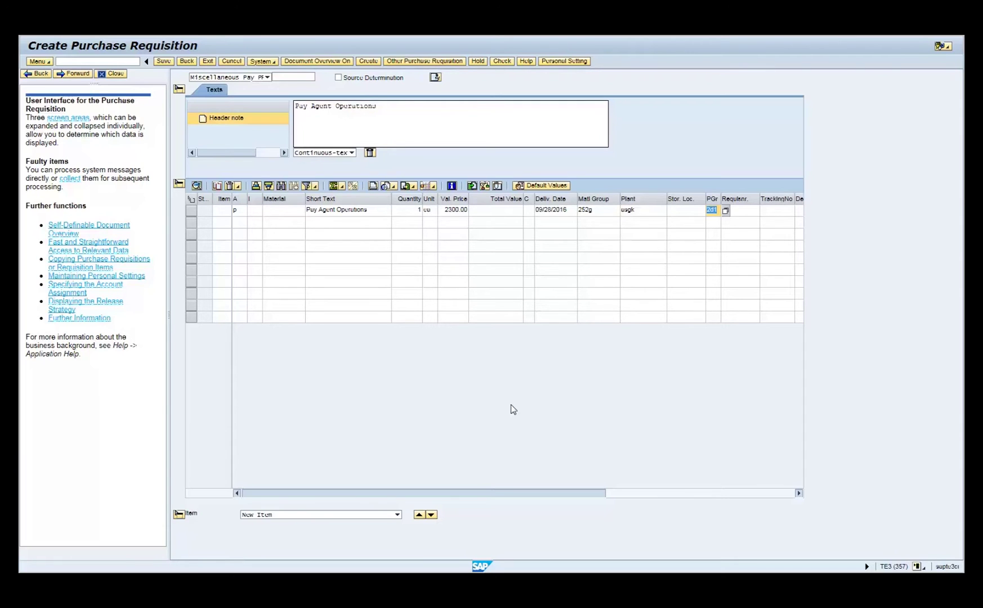
{"action": "left_click_drag", "start_coordinate": [513, 495], "coordinate": [647, 502]}
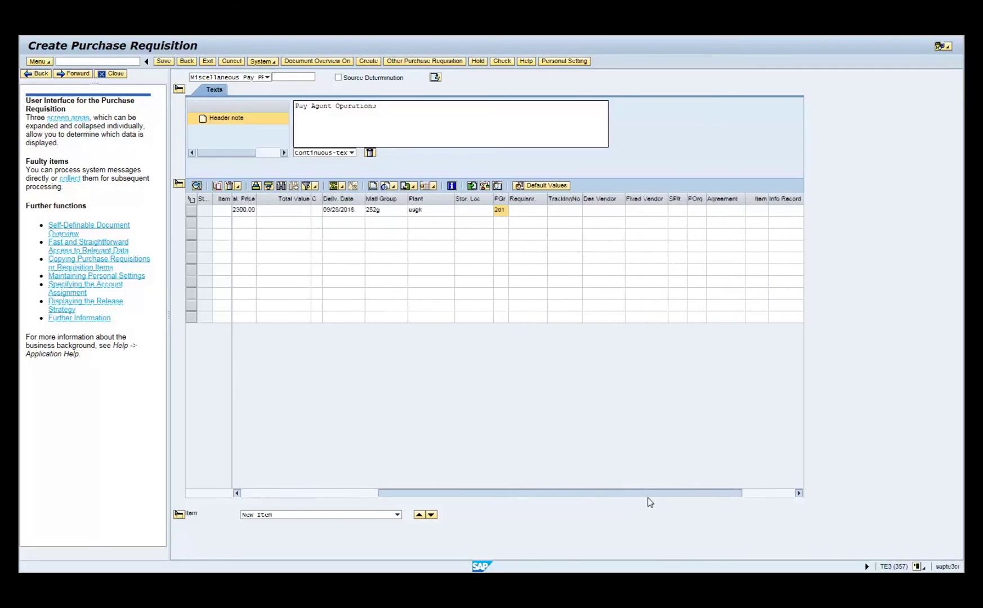
Enter desired vendor PABN1111 and purchasing organization ARMY on item 1
{"action": "left_click", "coordinate": [595, 210]}
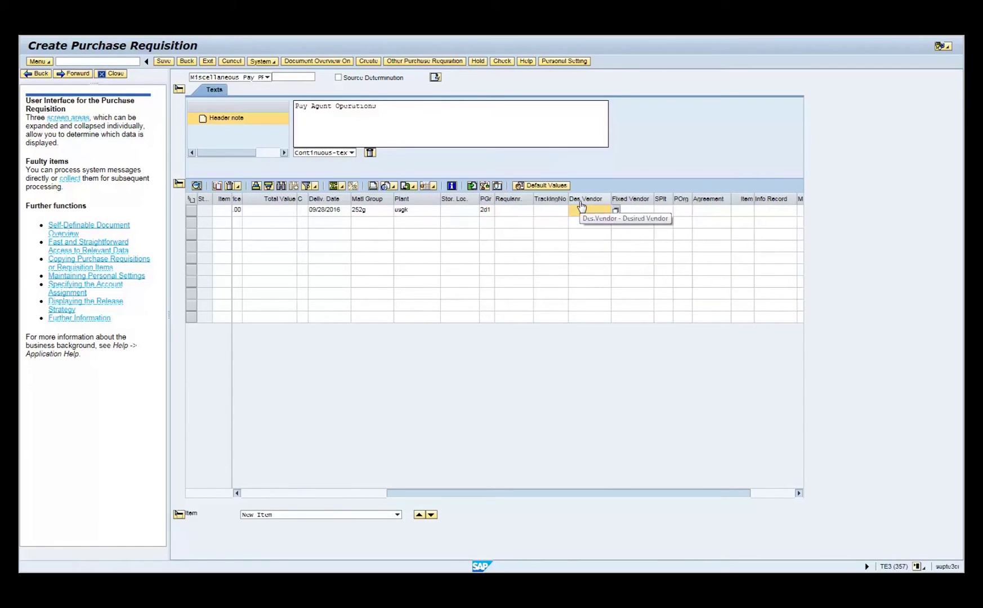
{"action": "type", "text": "PA"}
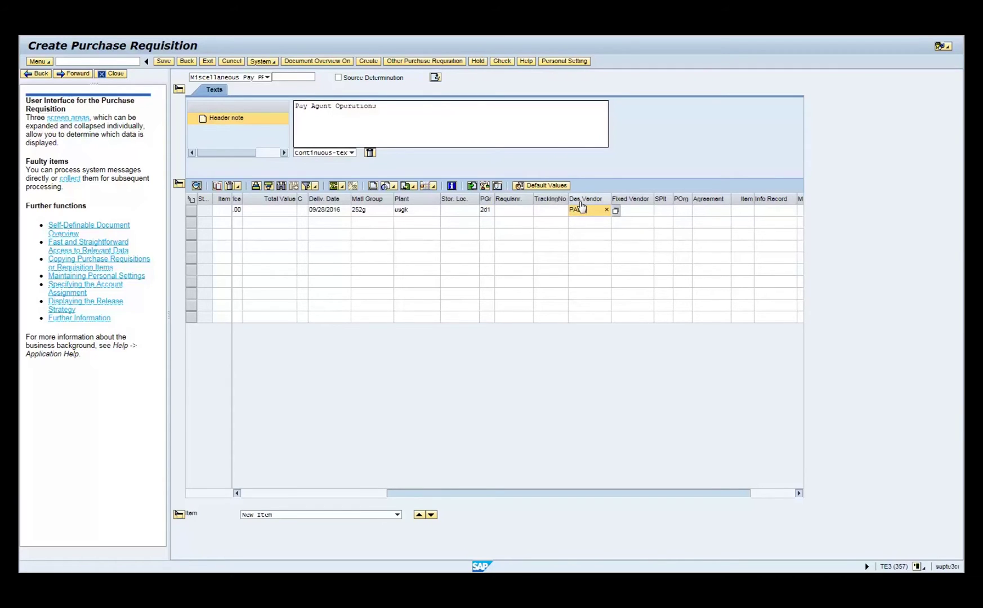
{"action": "type", "text": "Y1111"}
{"action": "key", "text": "Tab"}
{"action": "key", "text": "Tab"}
{"action": "key", "text": "Tab"}
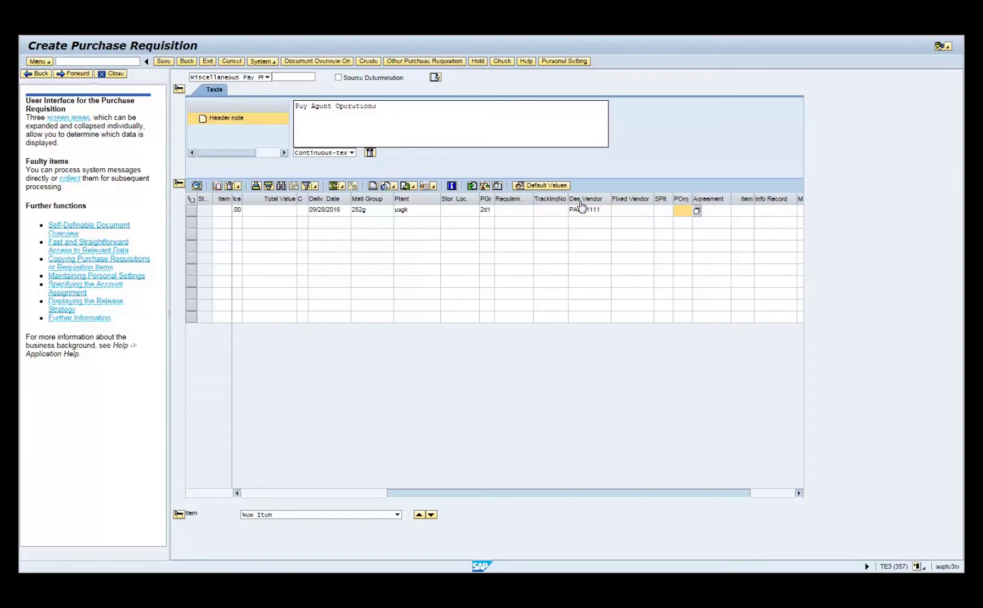
{"action": "type", "text": "urmy"}
{"action": "key", "text": "Return"}
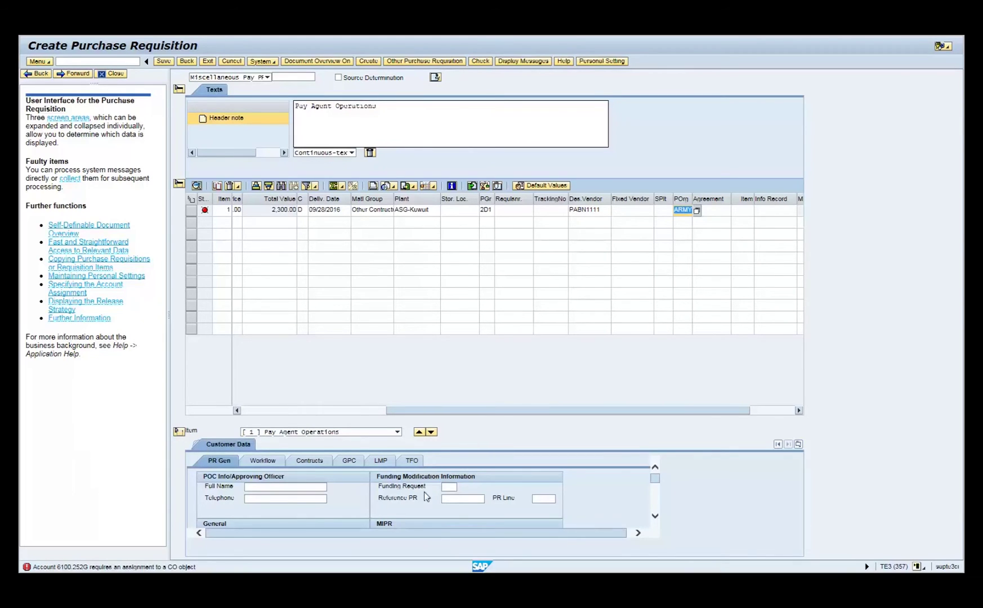
After validation flags account 6100.252G needing a CO object, open the item detail view list
{"action": "left_click", "coordinate": [799, 446]}
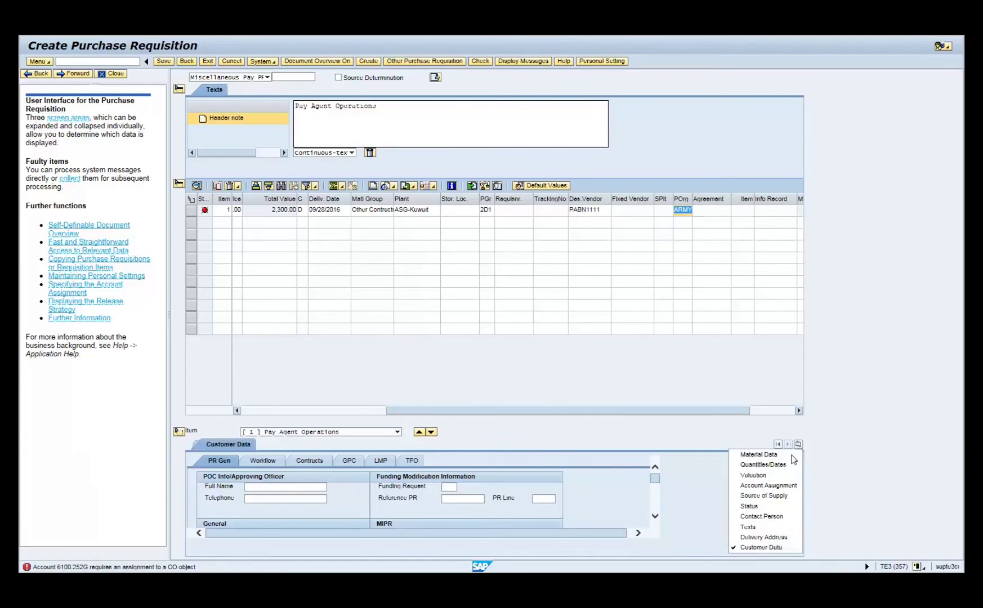
Charge item 1 to WBS element S.0000028.1.1.40 in its account assignment details
{"action": "left_click", "coordinate": [767, 483]}
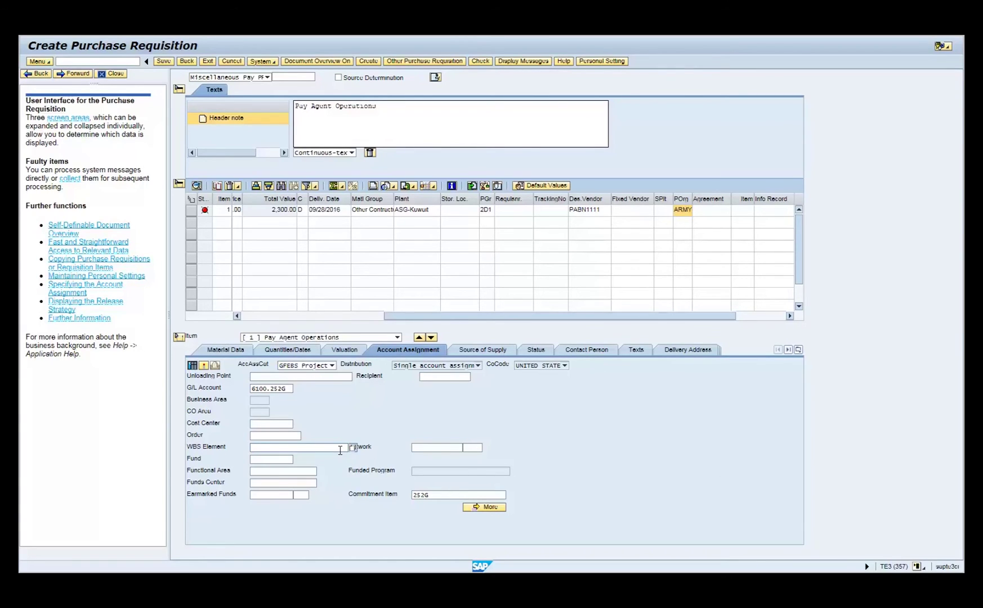
{"action": "type", "text": "5."}
{"action": "type", "text": "00"}
{"action": "type", "text": "0002"}
{"action": "type", "text": "8"}
{"action": "type", "text": ".1"}
{"action": "type", "text": ".1.4"}
{"action": "type", "text": "0"}
{"action": "key", "text": "Return"}
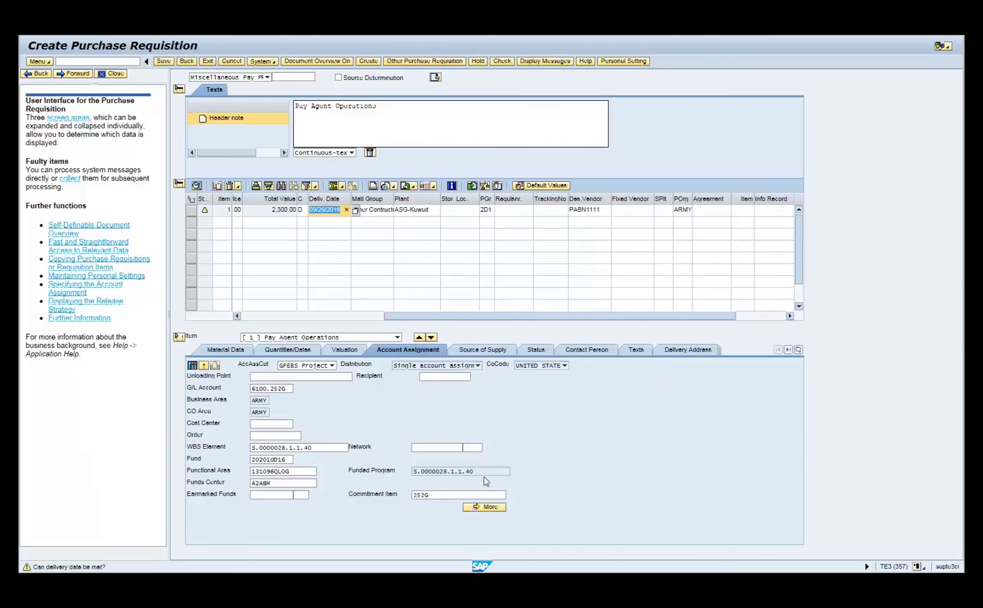
{"action": "left_click", "coordinate": [799, 351]}
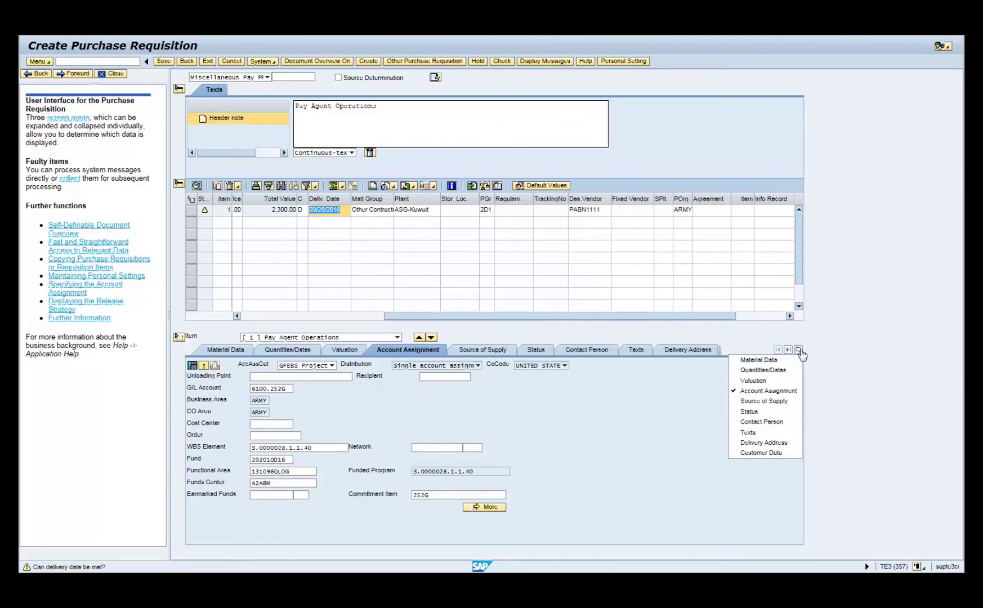
Enter the POC full name and telephone number in item 1's customer data
{"action": "left_click", "coordinate": [763, 452]}
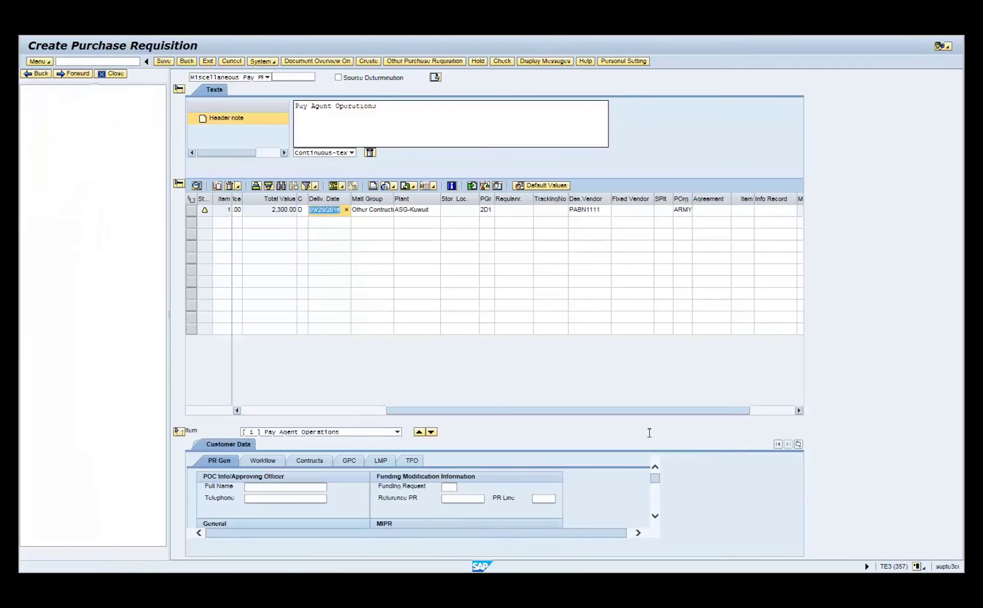
{"action": "left_click", "coordinate": [321, 486]}
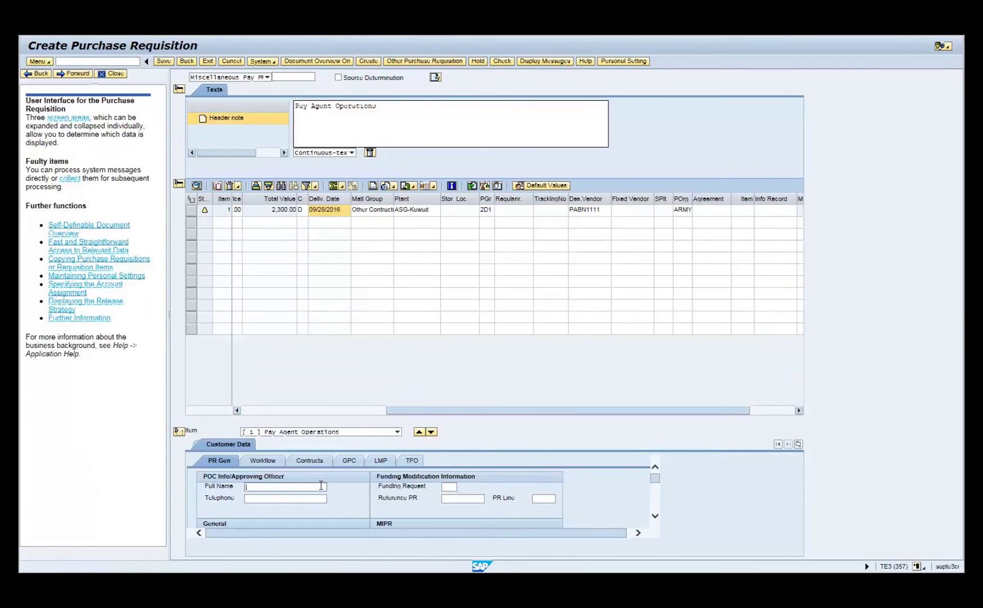
{"action": "left_click", "coordinate": [308, 499]}
{"action": "type", "text": "("}
{"action": "type", "text": "1"}
{"action": "type", "text": "8"}
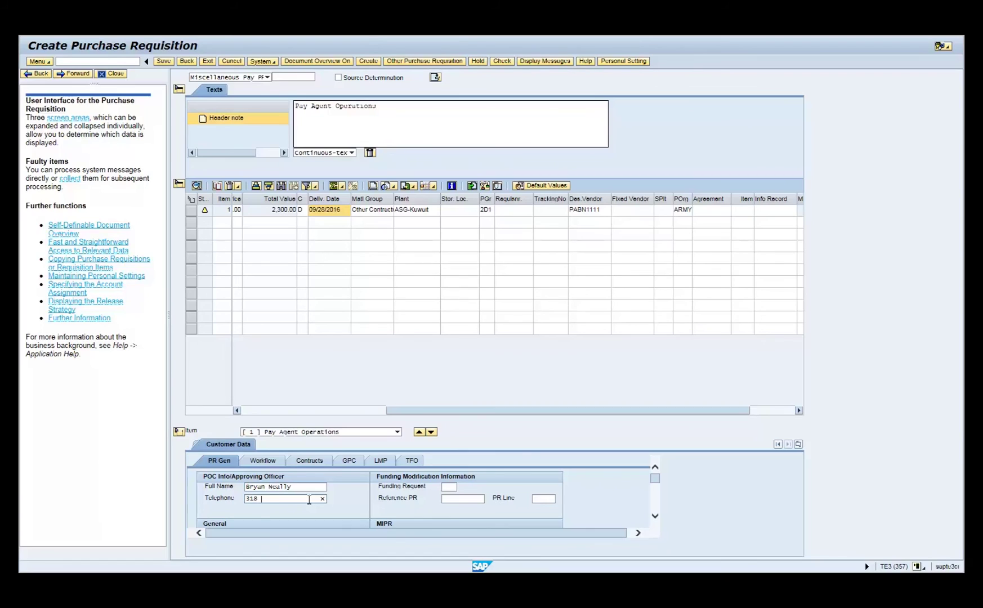
{"action": "type", "text": "35"}
{"action": "type", "text": "-"}
{"action": "type", "text": "2541"}
{"action": "key", "text": "Return"}
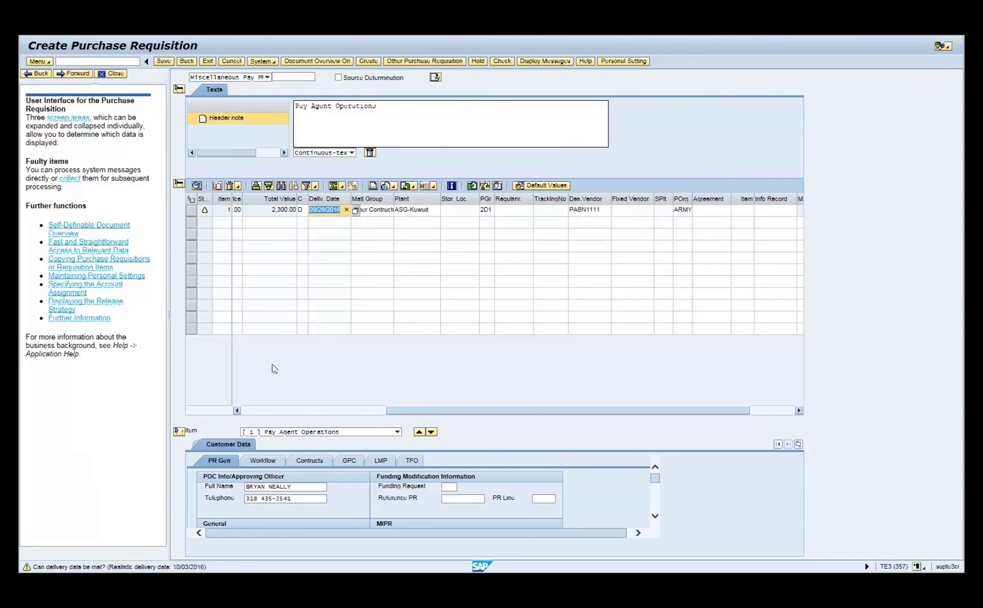
{"action": "left_click", "coordinate": [503, 62]}
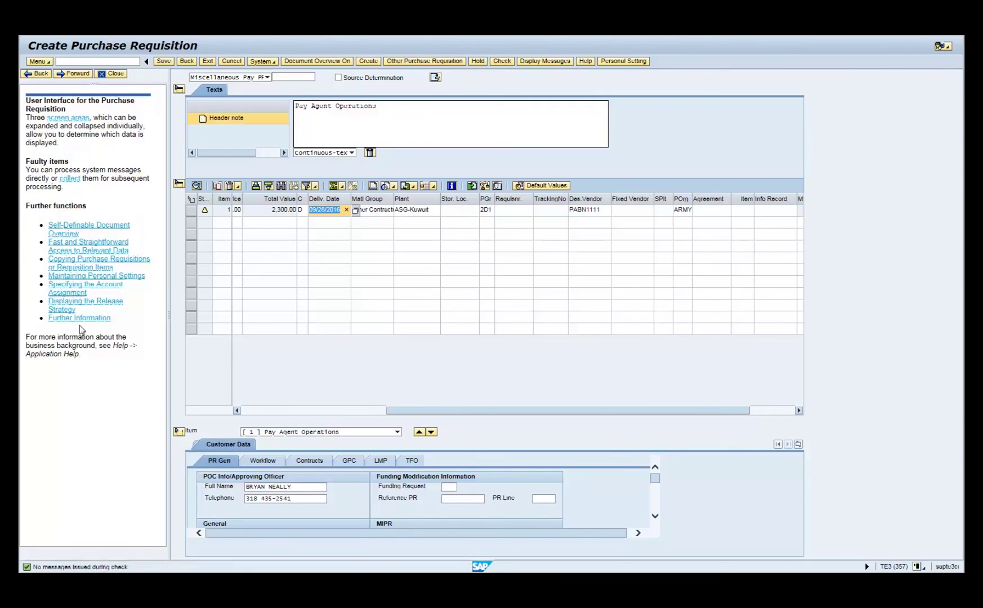
{"action": "left_click", "coordinate": [162, 62]}
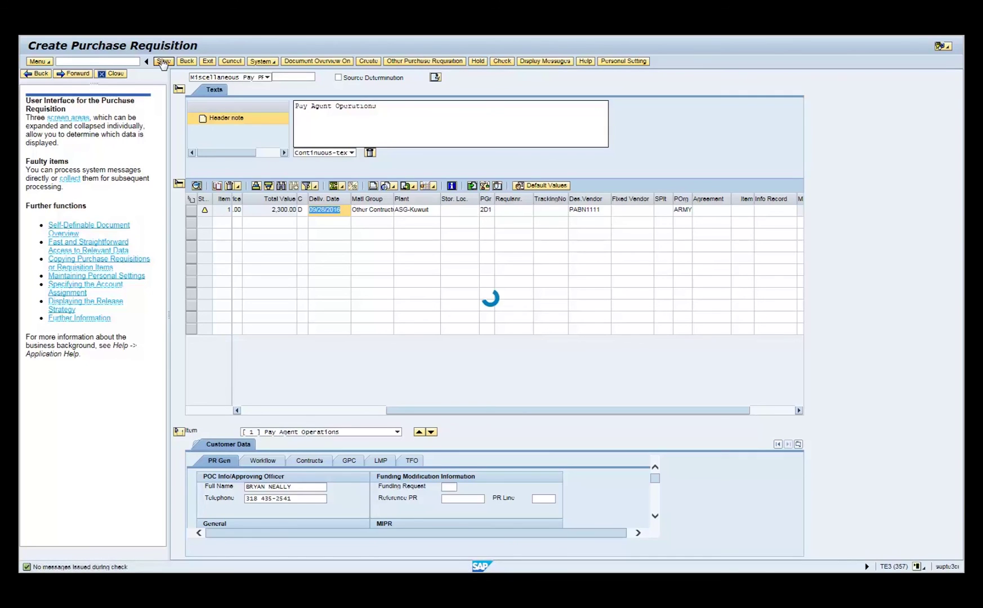